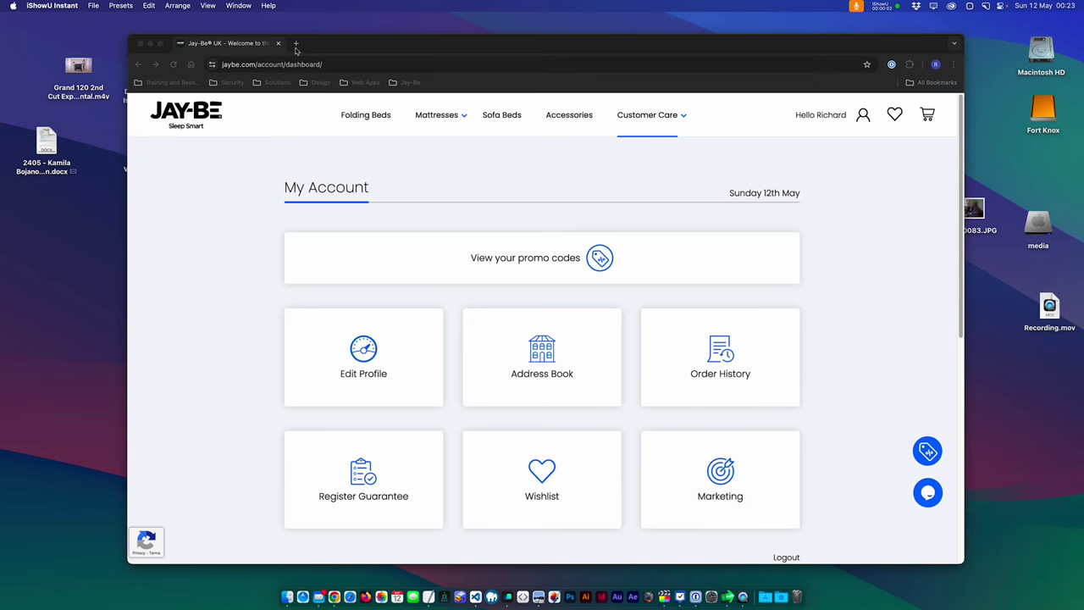
View the jaybe.com homepage in a new tab and close that tab.
{"action": "left_click", "coordinate": [296, 43]}
{"action": "type", "text": "jaybe.com"}
{"action": "left_click", "coordinate": [293, 84]}
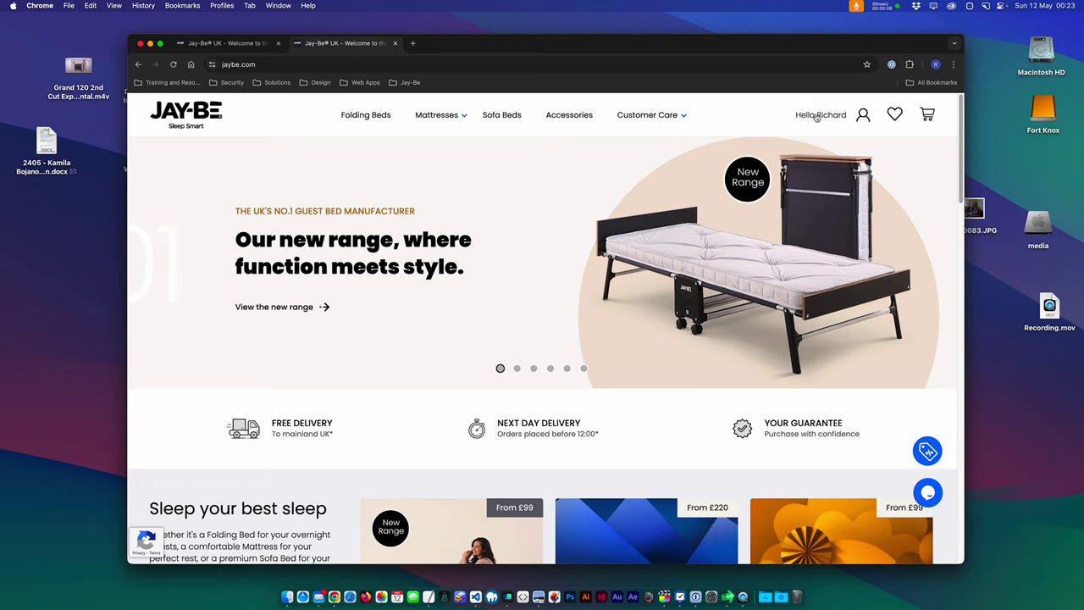
{"action": "left_click", "coordinate": [394, 43]}
Open the account's guarantees and remove the existing Jubilee guarantee purchased from Argos.
{"action": "left_click", "coordinate": [297, 257]}
{"action": "left_click", "coordinate": [410, 473]}
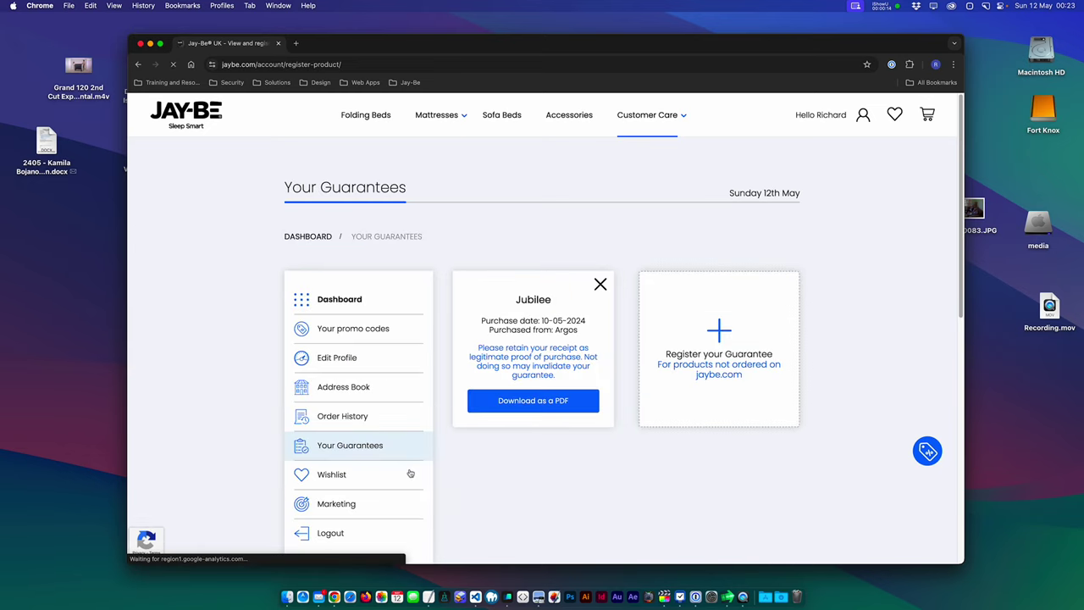
{"action": "left_click", "coordinate": [600, 285]}
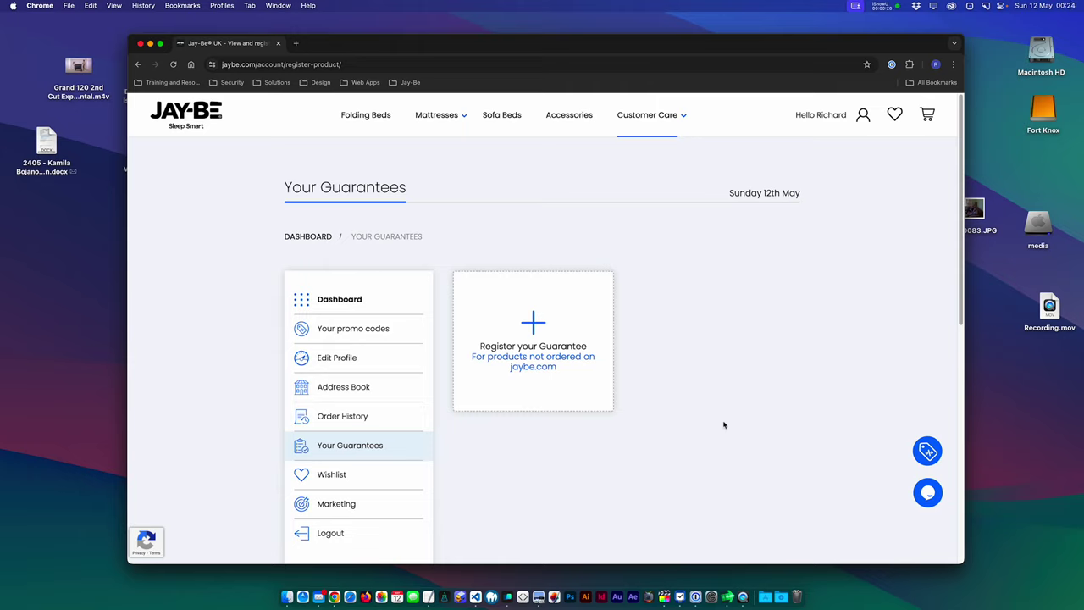
Open the form for registering a guarantee on a product not ordered on jaybe.com and check the prefilled name and email fields.
{"action": "scroll", "coordinate": [722, 415], "scroll_direction": "down", "scroll_amount": 1}
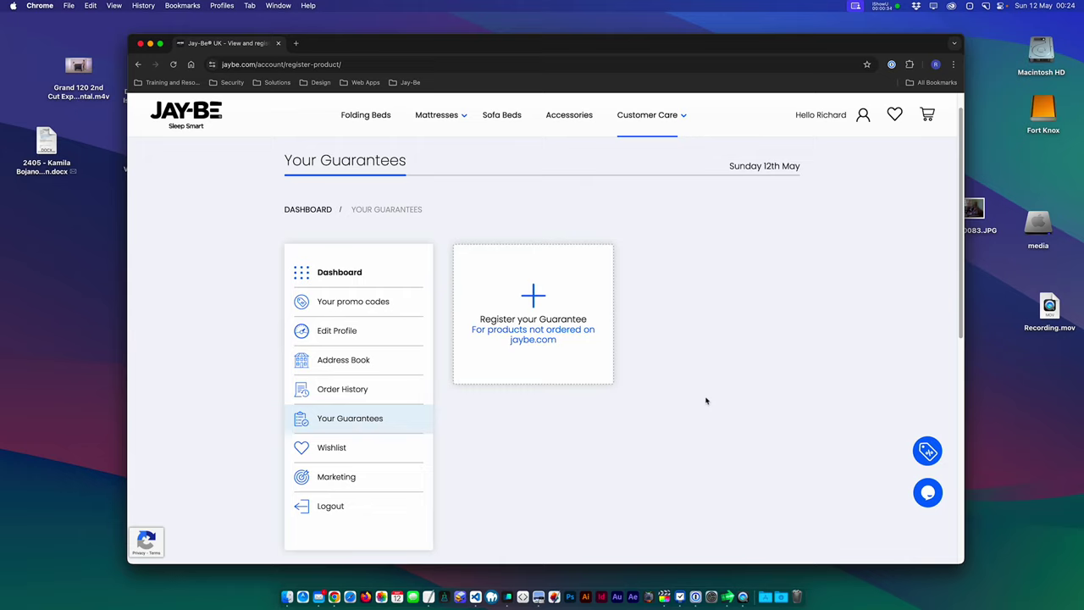
{"action": "left_click", "coordinate": [569, 279]}
{"action": "scroll", "coordinate": [566, 278], "scroll_direction": "down", "scroll_amount": 1}
{"action": "left_click", "coordinate": [543, 278]}
{"action": "left_click", "coordinate": [485, 315]}
{"action": "left_click", "coordinate": [491, 277]}
{"action": "left_click", "coordinate": [504, 239]}
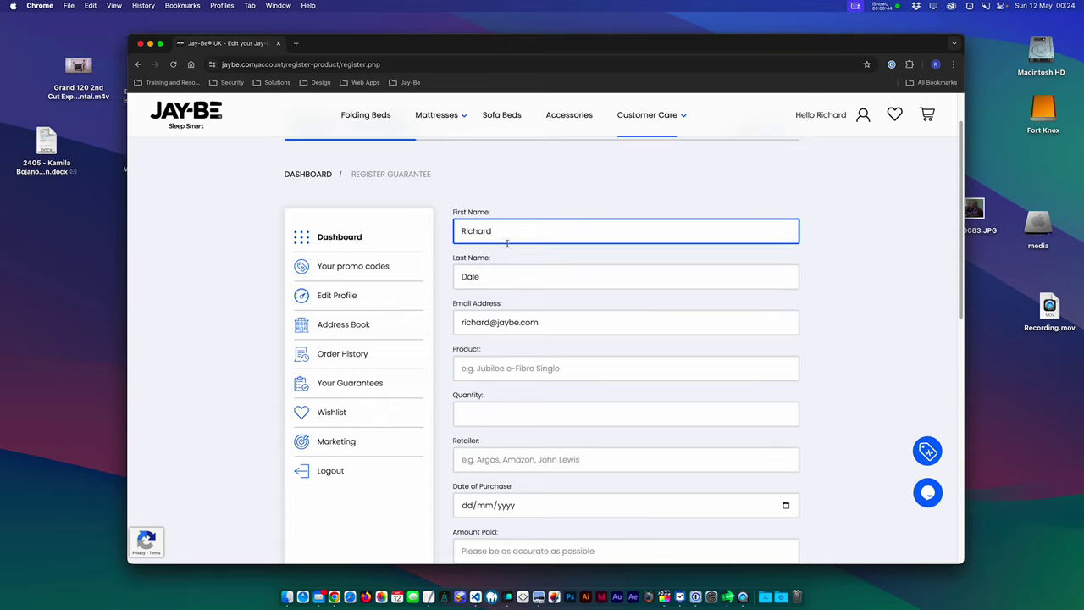
{"action": "left_click", "coordinate": [509, 277]}
{"action": "left_click", "coordinate": [523, 330]}
{"action": "left_click", "coordinate": [500, 278]}
{"action": "left_click", "coordinate": [495, 233]}
{"action": "left_click", "coordinate": [566, 257]}
Fill in the guarantee form with product Jubilee, quantity 1 and retailer Argos.
{"action": "left_click", "coordinate": [700, 377]}
{"action": "scroll", "coordinate": [700, 381], "scroll_direction": "down", "scroll_amount": 2}
{"action": "left_click", "coordinate": [700, 381]}
{"action": "left_click", "coordinate": [479, 281]}
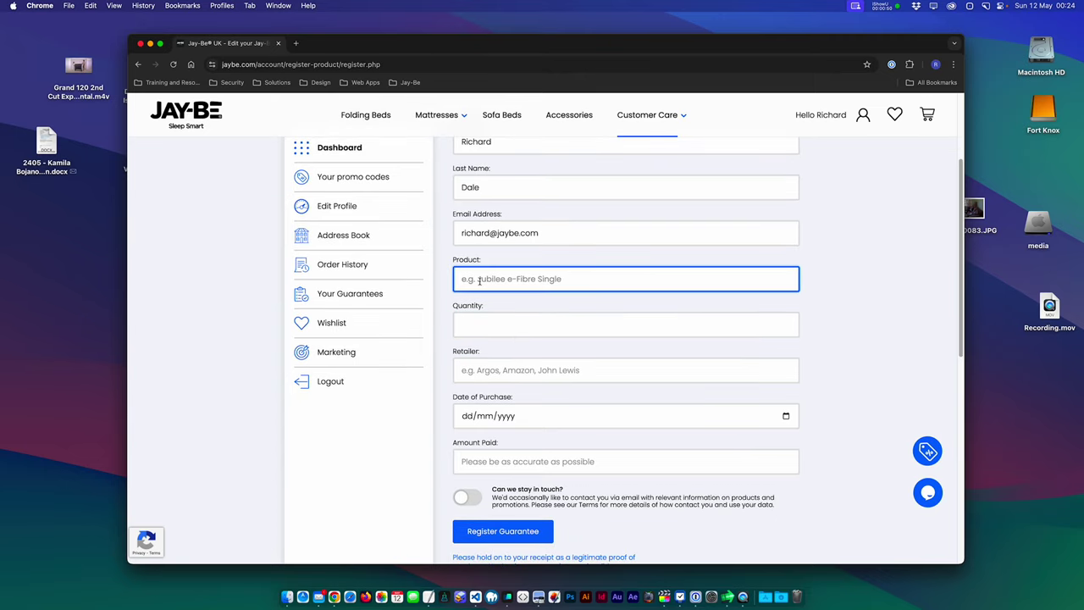
{"action": "type", "text": "Jubilee"}
{"action": "left_click", "coordinate": [479, 322]}
{"action": "type", "text": "1"}
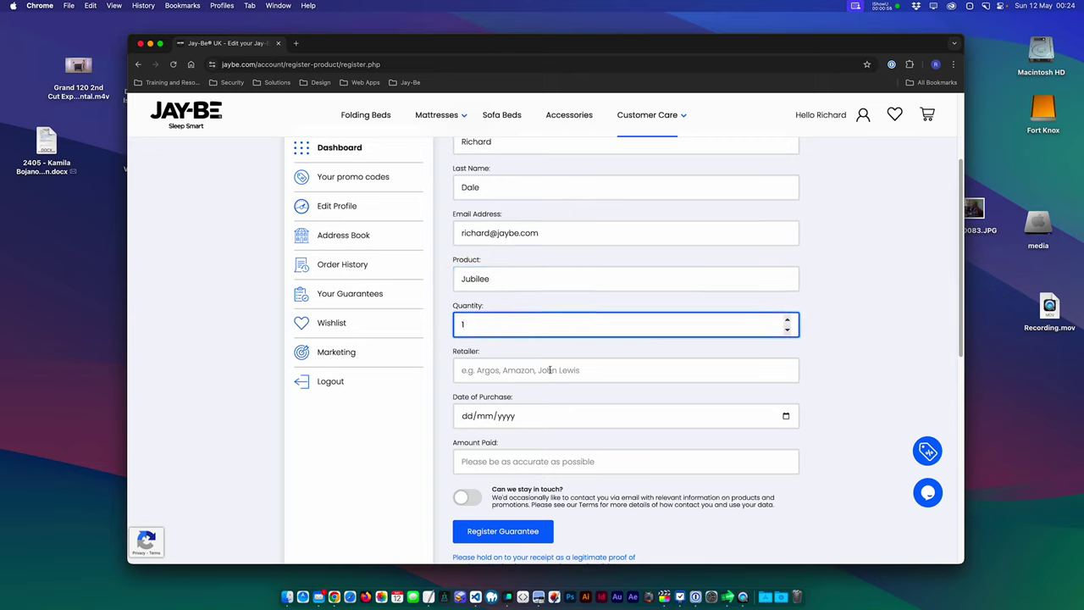
{"action": "left_click", "coordinate": [541, 371]}
{"action": "type", "text": "Argos"}
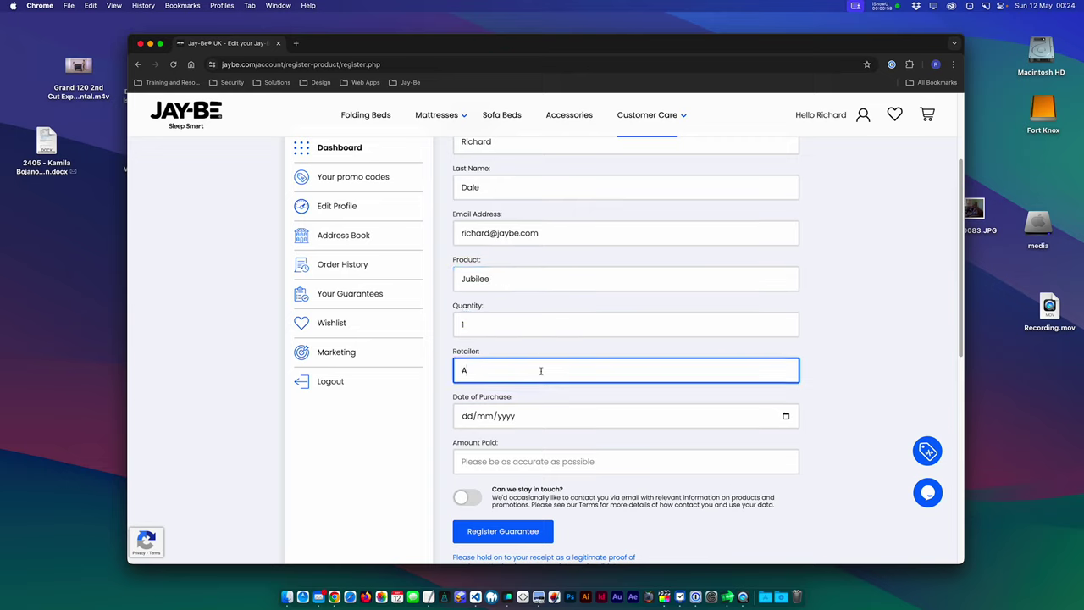
Set the date of purchase to 10/05/2024.
{"action": "left_click", "coordinate": [462, 416]}
{"action": "type", "text": "10/mm/yyyy"}
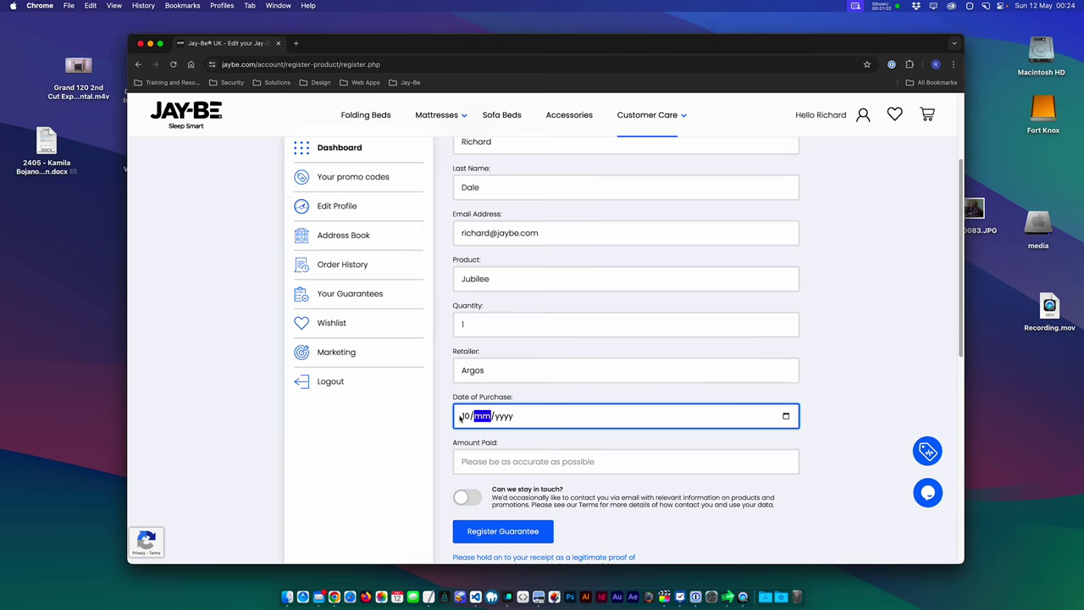
{"action": "key", "text": "Right"}
{"action": "left_click", "coordinate": [488, 417]}
{"action": "type", "text": "01/2024"}
{"action": "left_click", "coordinate": [477, 417]}
{"action": "type", "text": "05"}
Enter 199.99 as the amount paid and submit the guarantee registration.
{"action": "left_click", "coordinate": [490, 460]}
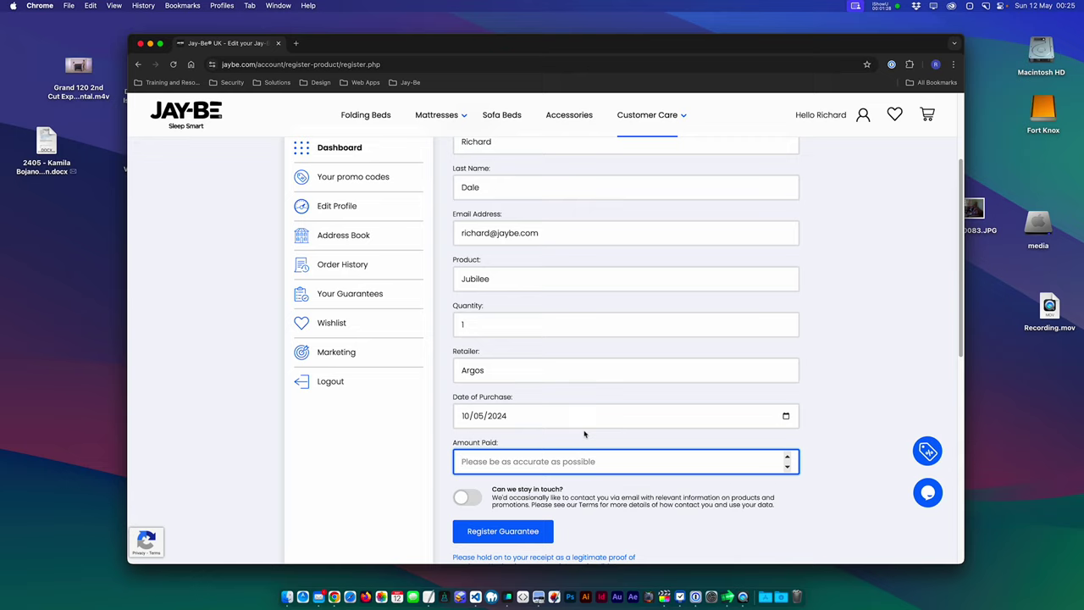
{"action": "type", "text": "199.99"}
{"action": "scroll", "coordinate": [664, 413], "scroll_direction": "down", "scroll_amount": 1}
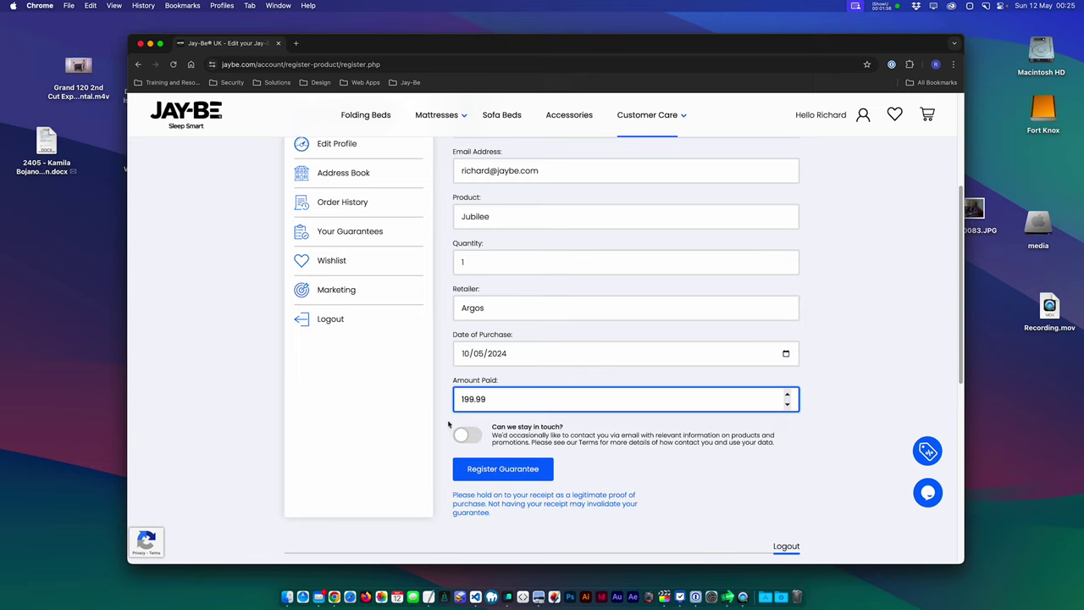
{"action": "left_click", "coordinate": [532, 469]}
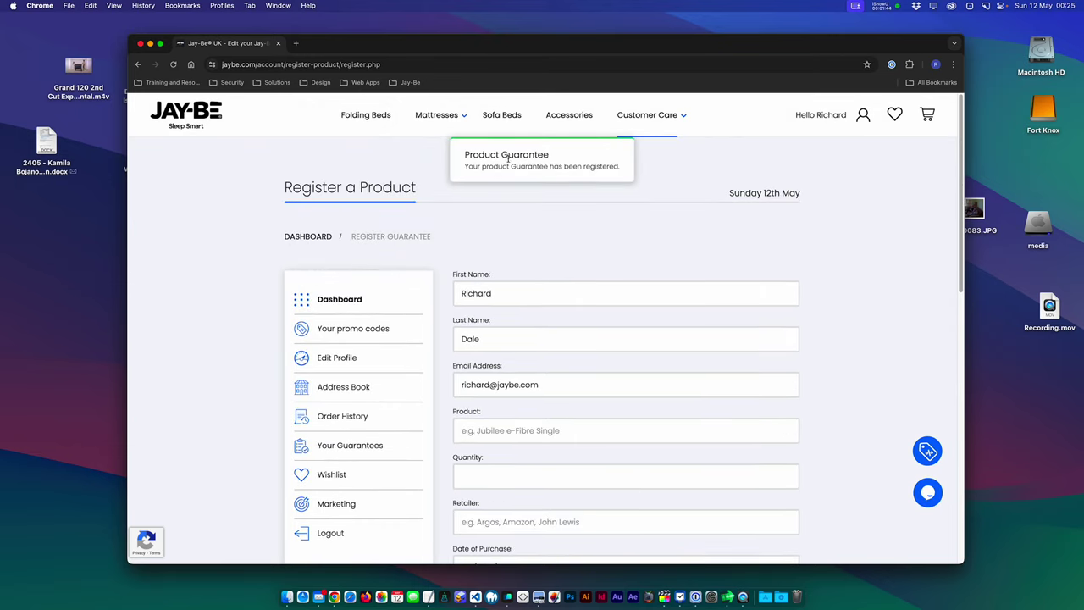
View the registered Jubilee guarantee in the account's guarantees and log out of the account.
{"action": "scroll", "coordinate": [509, 237], "scroll_direction": "down", "scroll_amount": 1}
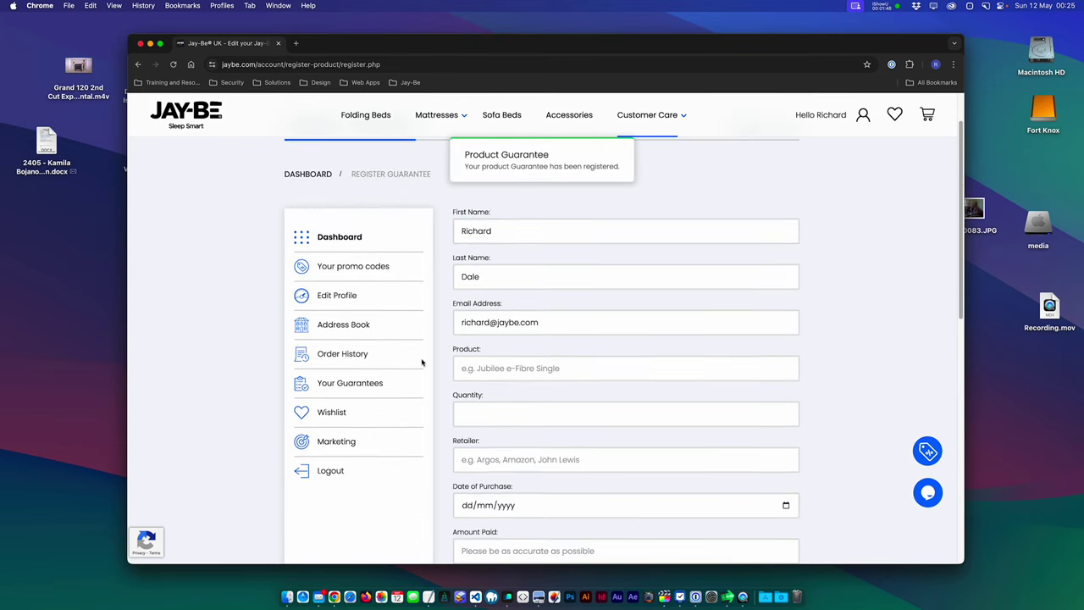
{"action": "left_click", "coordinate": [343, 386]}
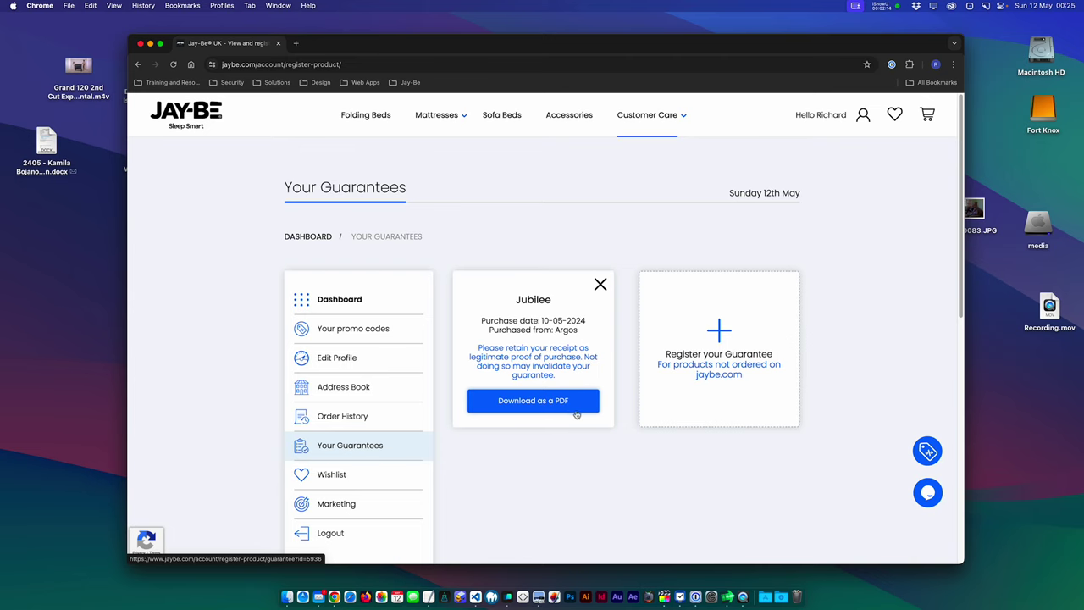
{"action": "scroll", "coordinate": [577, 414], "scroll_direction": "down", "scroll_amount": 3}
{"action": "scroll", "coordinate": [578, 415], "scroll_direction": "down", "scroll_amount": 3}
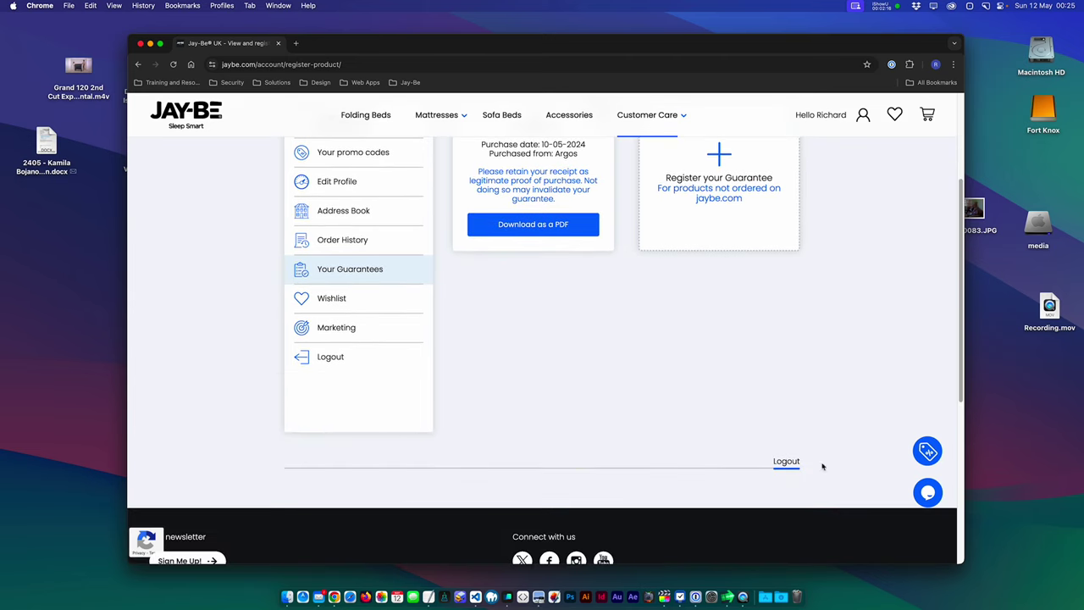
{"action": "left_click", "coordinate": [786, 462]}
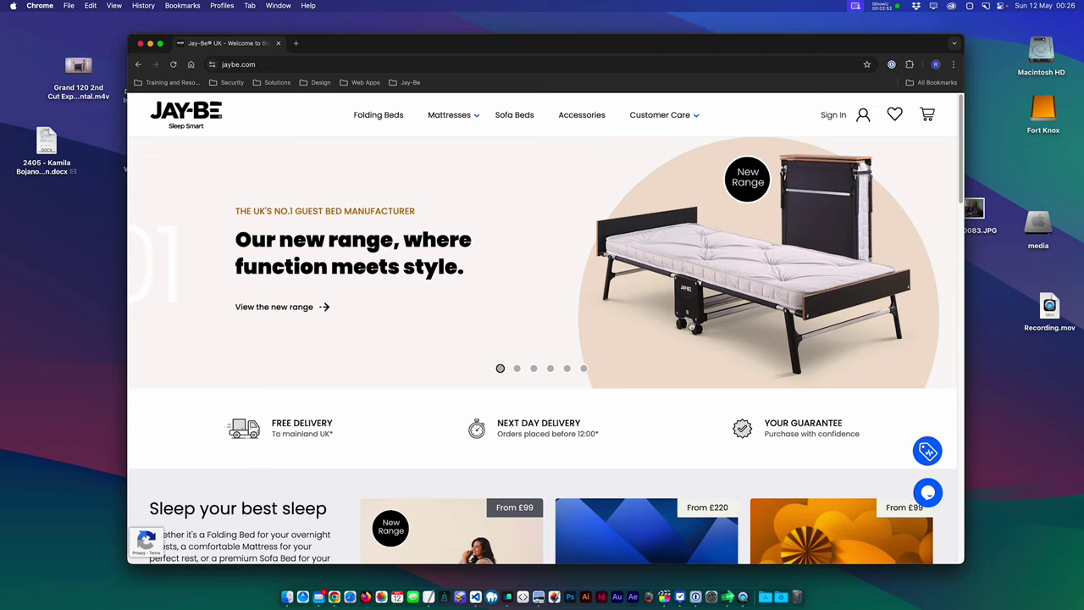
{"action": "left_click", "coordinate": [888, 10]}
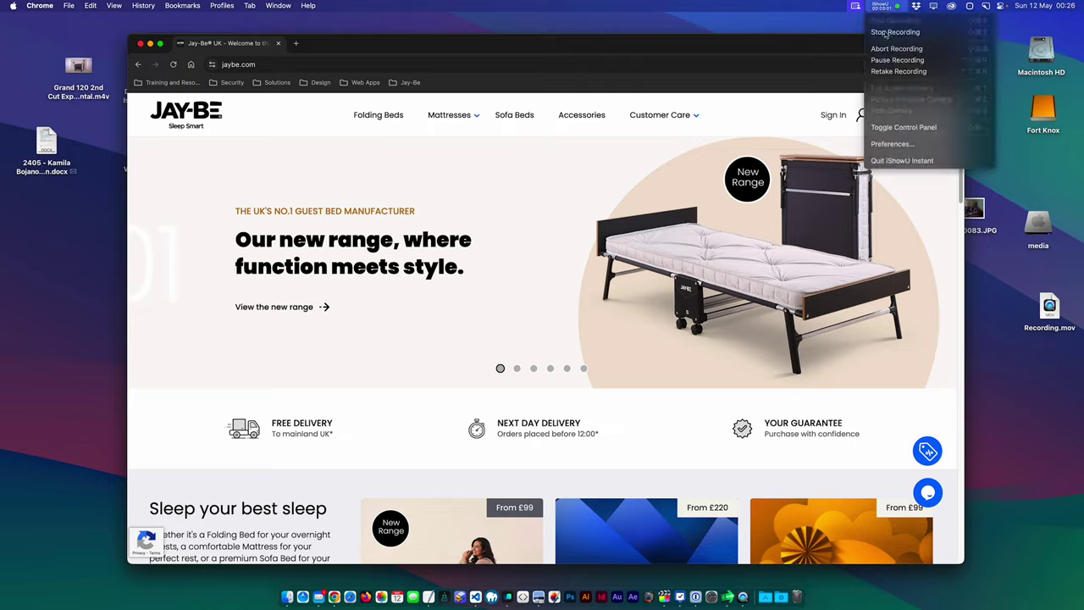